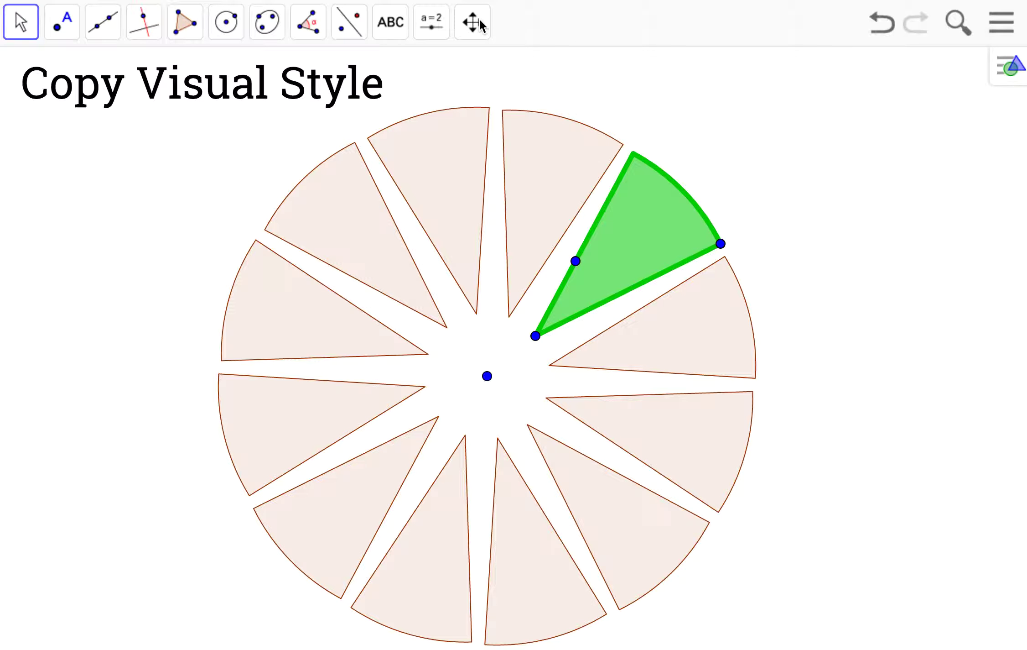
# Step: With Copy Visual Style, apply the green style to the upper-left, left, lower-left, bottom and lower-right sectors
pyautogui.click(472, 36)
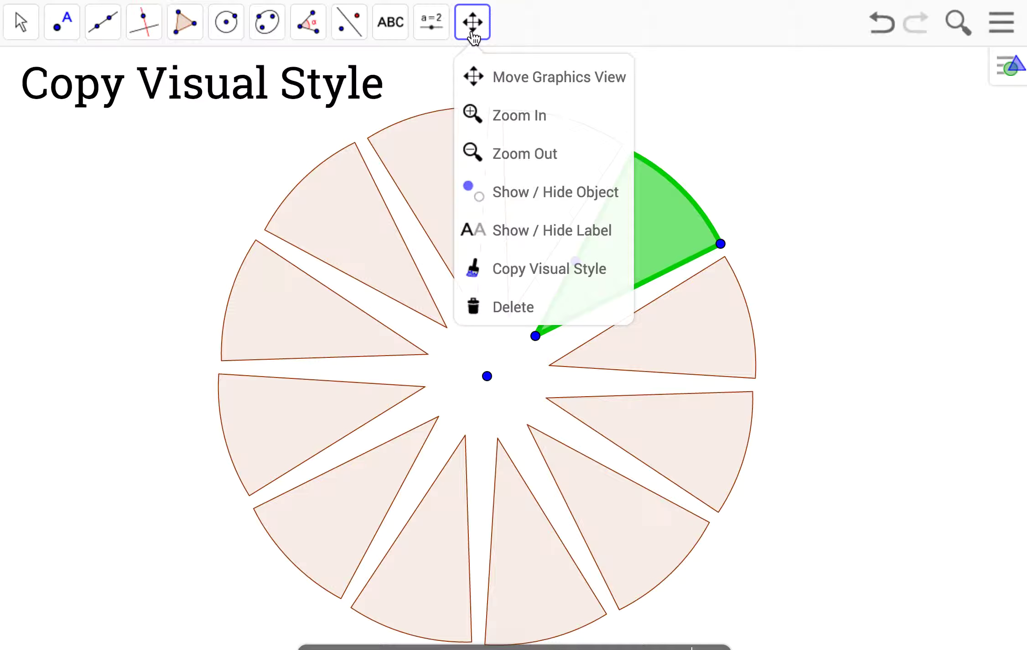
pyautogui.click(539, 269)
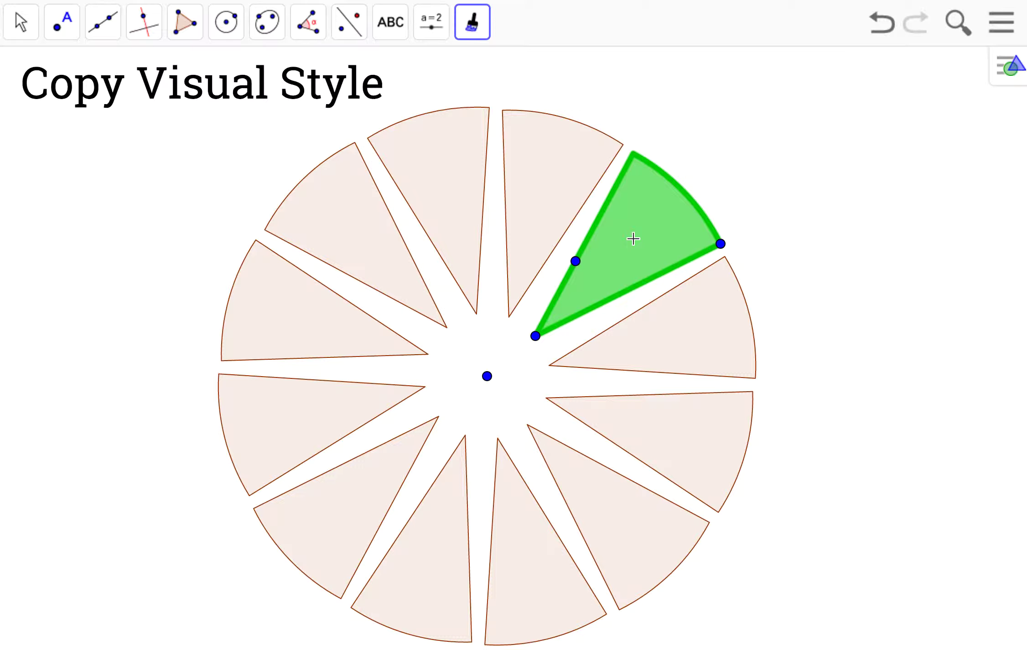
pyautogui.click(448, 174)
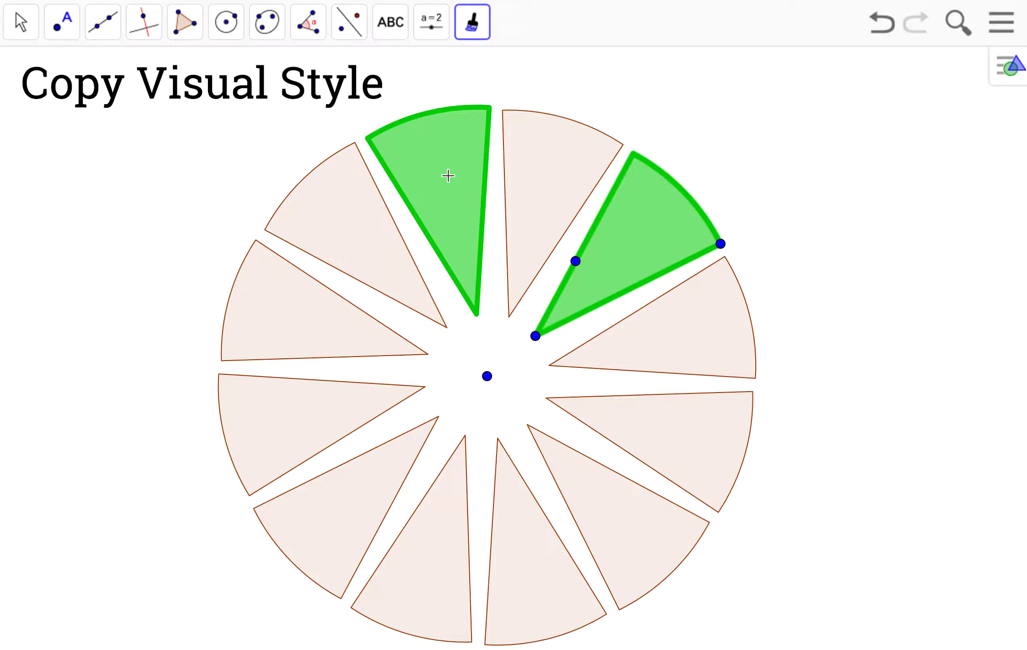
pyautogui.click(300, 298)
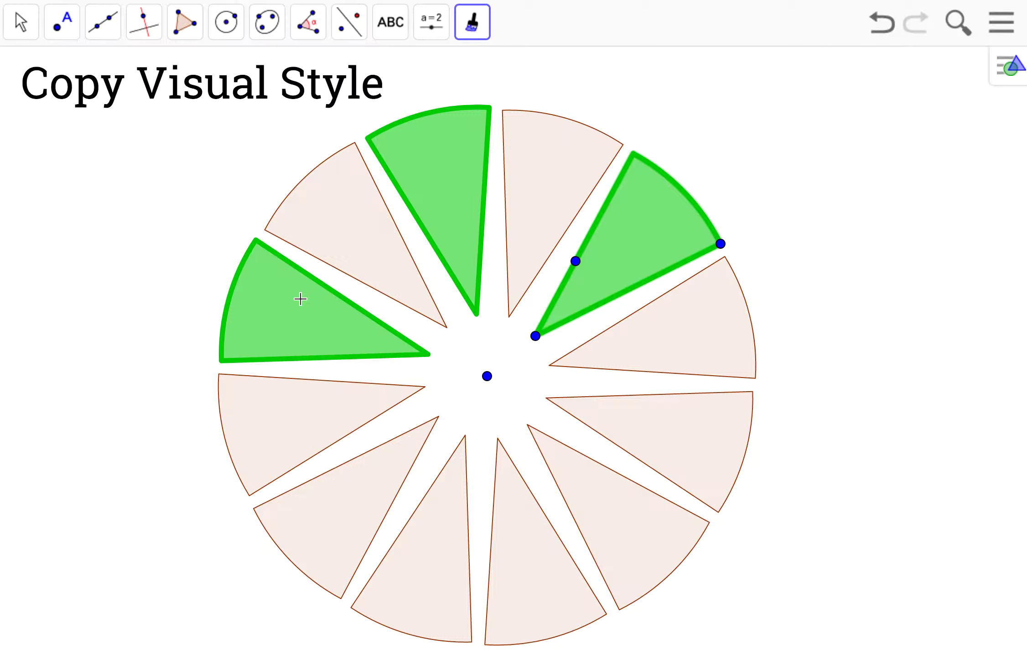
pyautogui.click(337, 500)
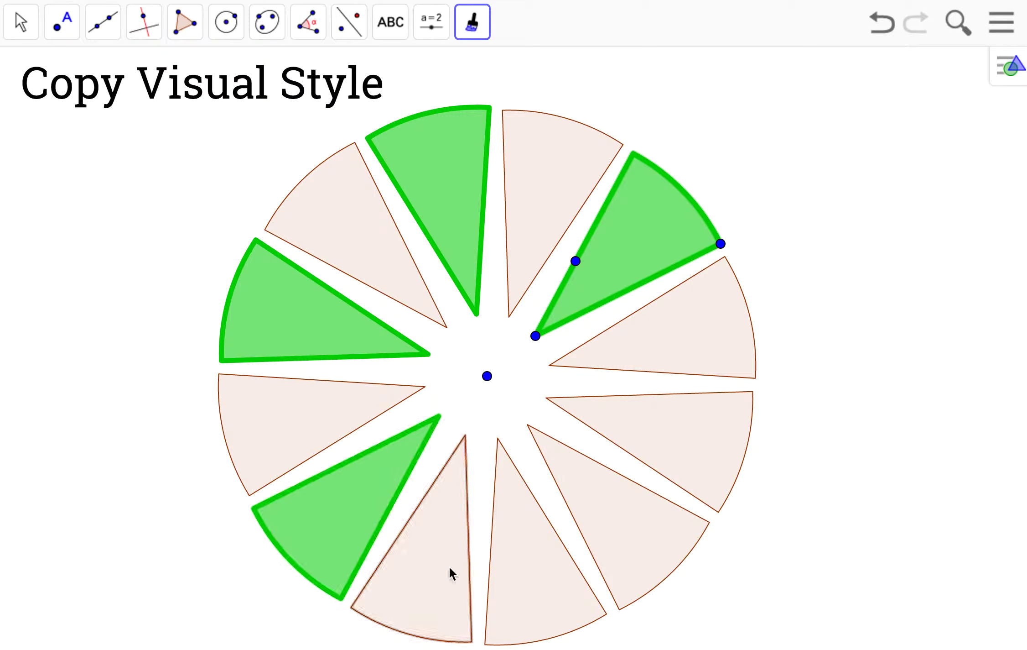
pyautogui.click(544, 582)
pyautogui.click(693, 433)
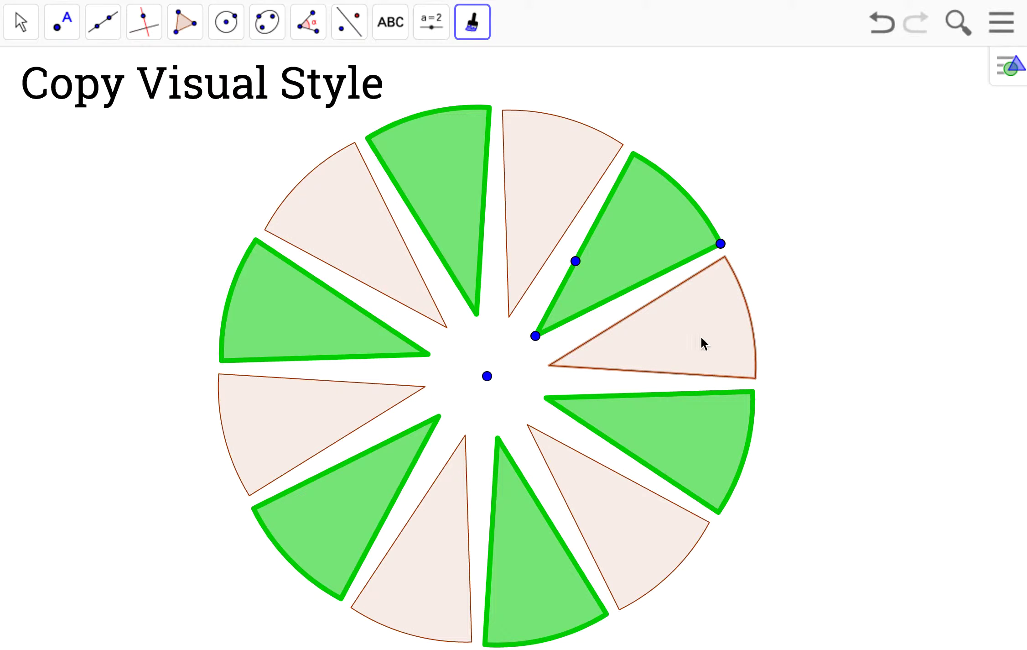
# Step: Give the right-hand sector a more opaque blue fill and a line thickness of 10
pyautogui.click(21, 27)
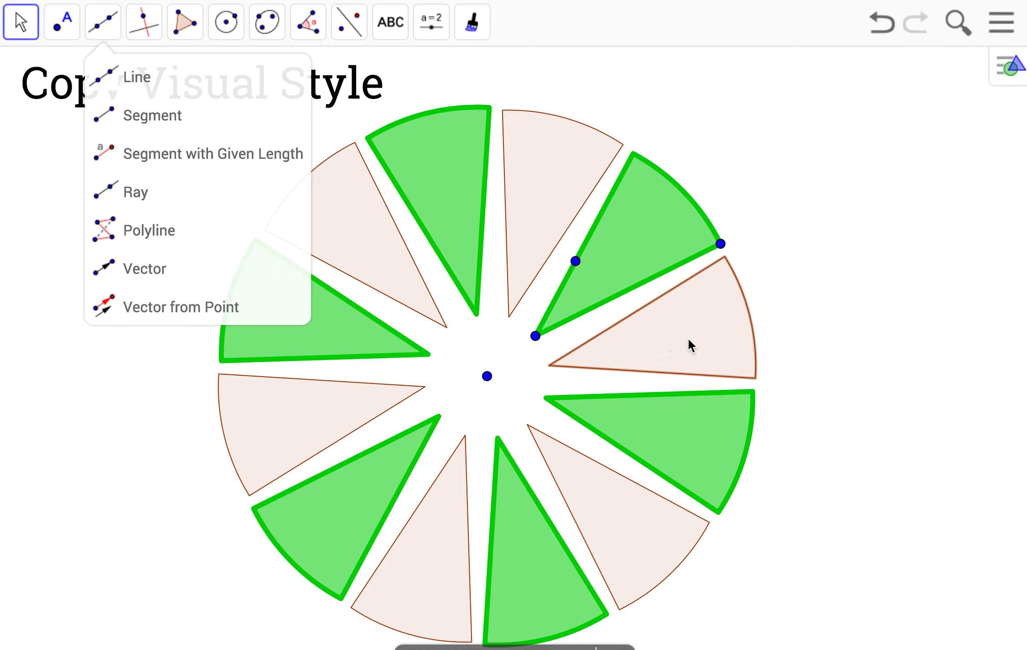
pyautogui.click(1009, 70)
pyautogui.click(814, 71)
pyautogui.click(843, 108)
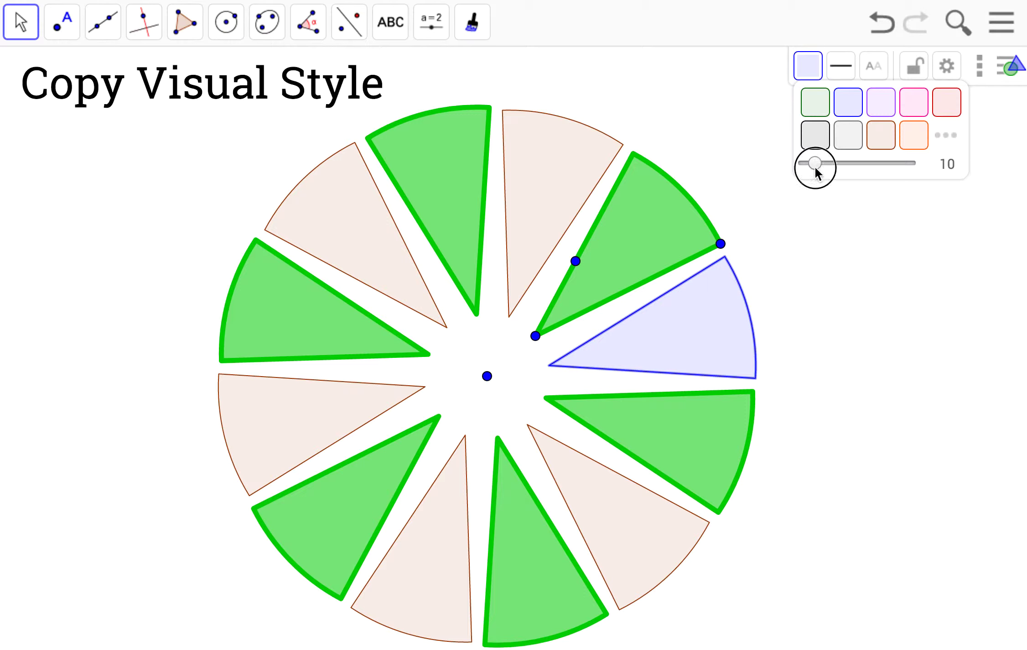
pyautogui.moveTo(815, 166); pyautogui.dragTo(843, 165)
pyautogui.click(841, 66)
pyautogui.click(915, 132)
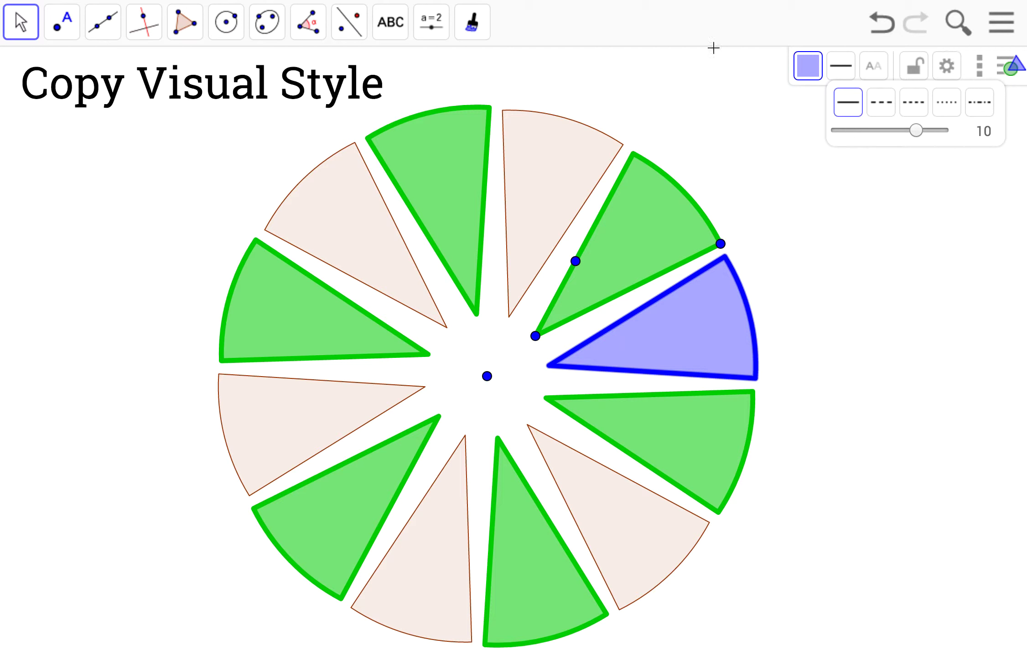
# Step: Copy the blue sector's style onto the top, upper-left, left, bottom and lower-right pale sectors
pyautogui.click(474, 26)
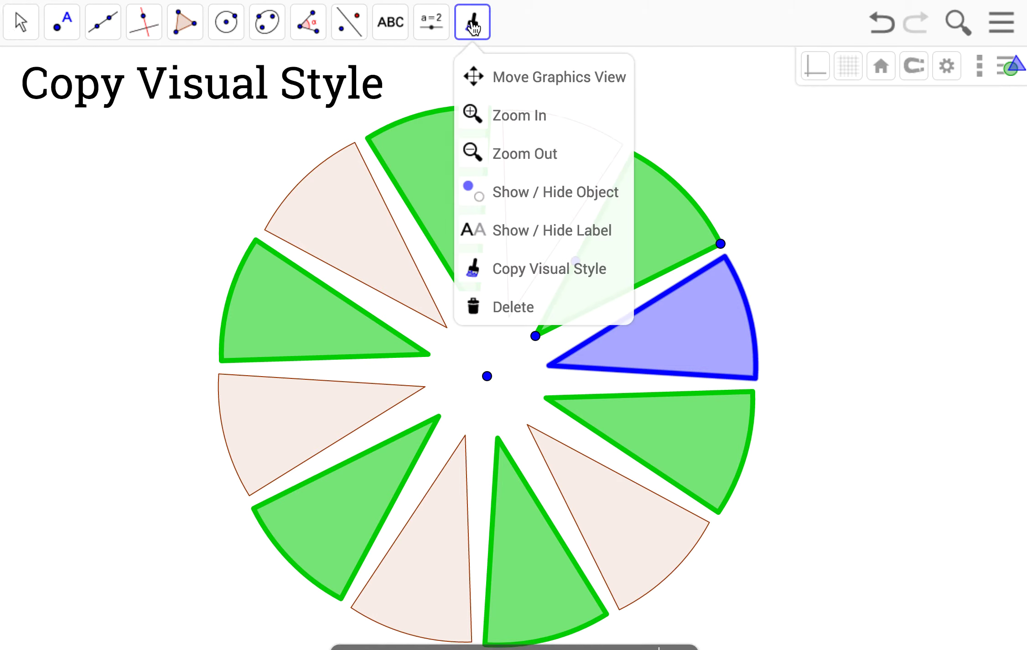
pyautogui.click(520, 281)
pyautogui.click(704, 337)
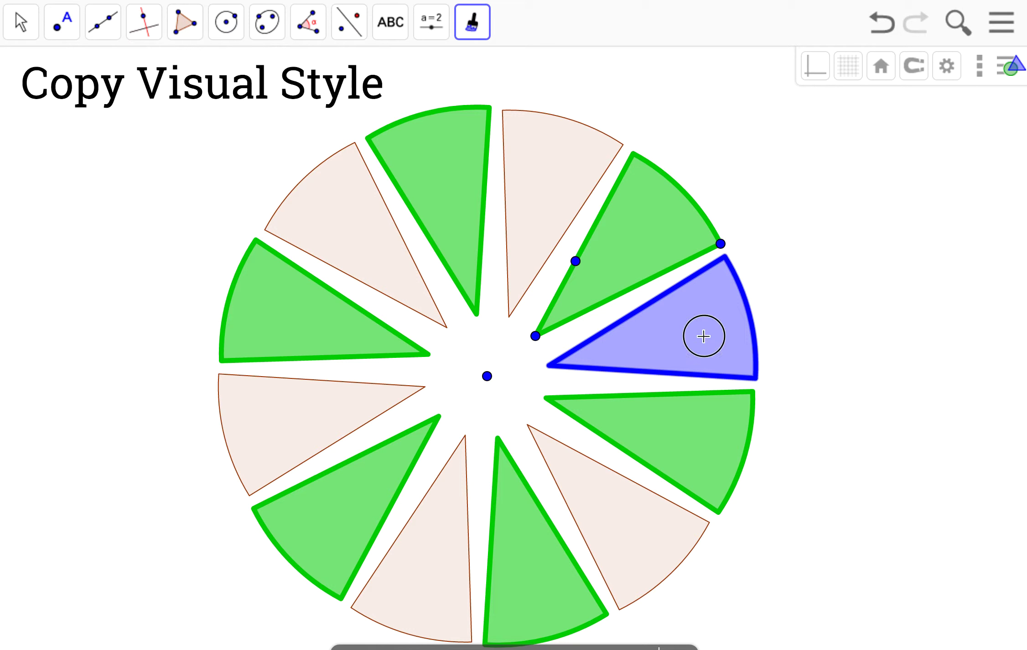
pyautogui.click(549, 195)
pyautogui.click(345, 224)
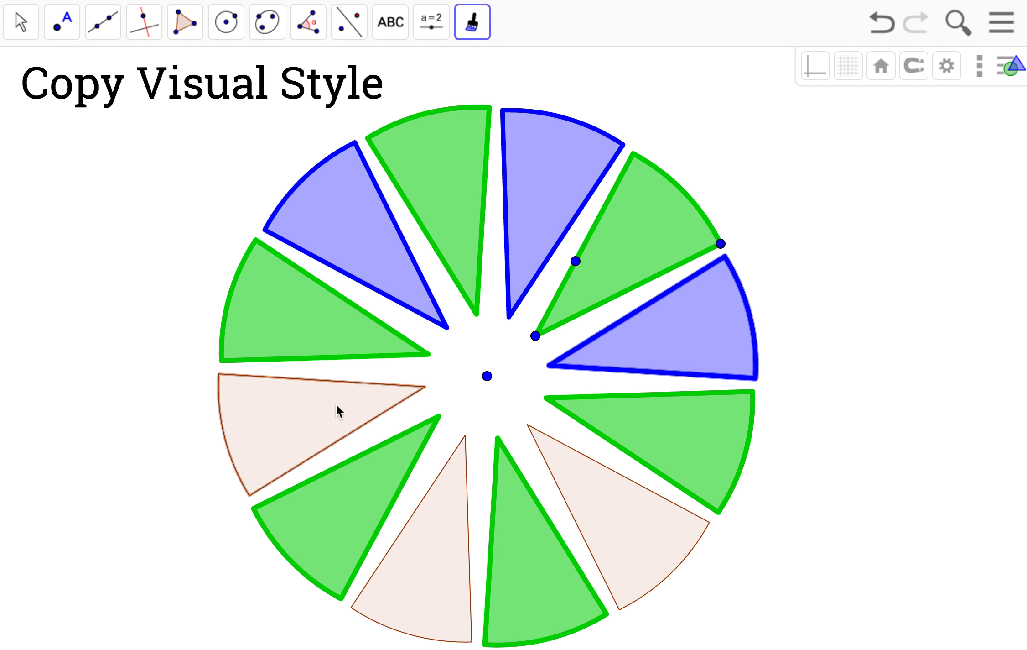
pyautogui.click(291, 420)
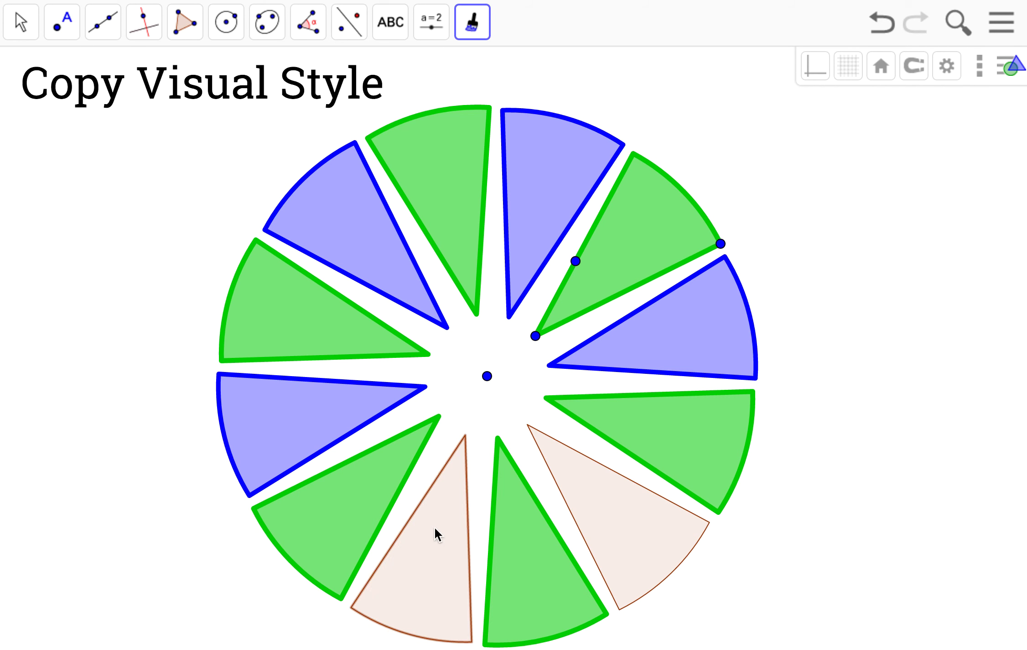
pyautogui.click(439, 565)
pyautogui.click(642, 549)
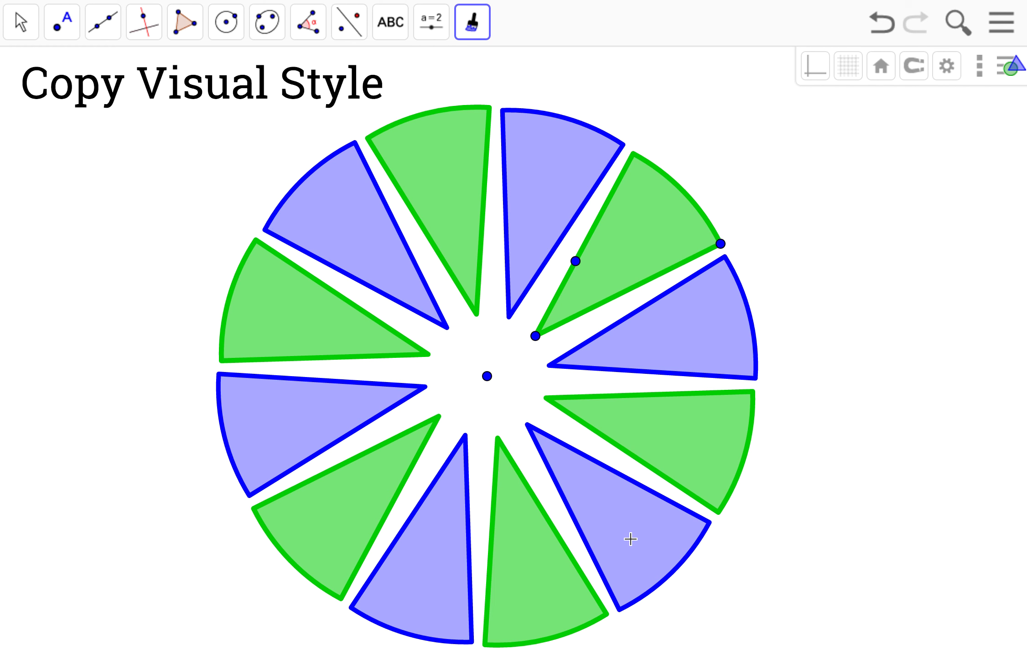